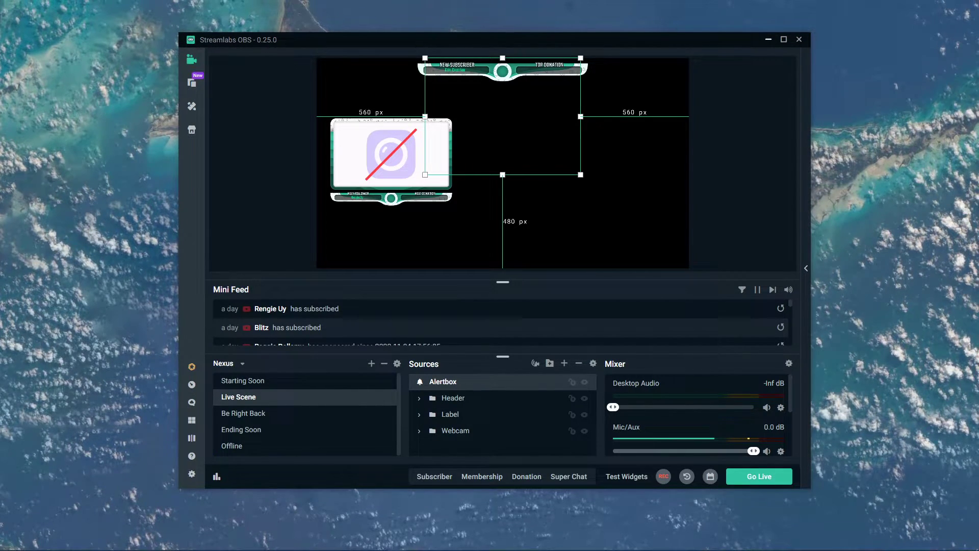
- Open the Output settings and minimise the main application window behind them
{"action": "left_click", "coordinate": [192, 474]}
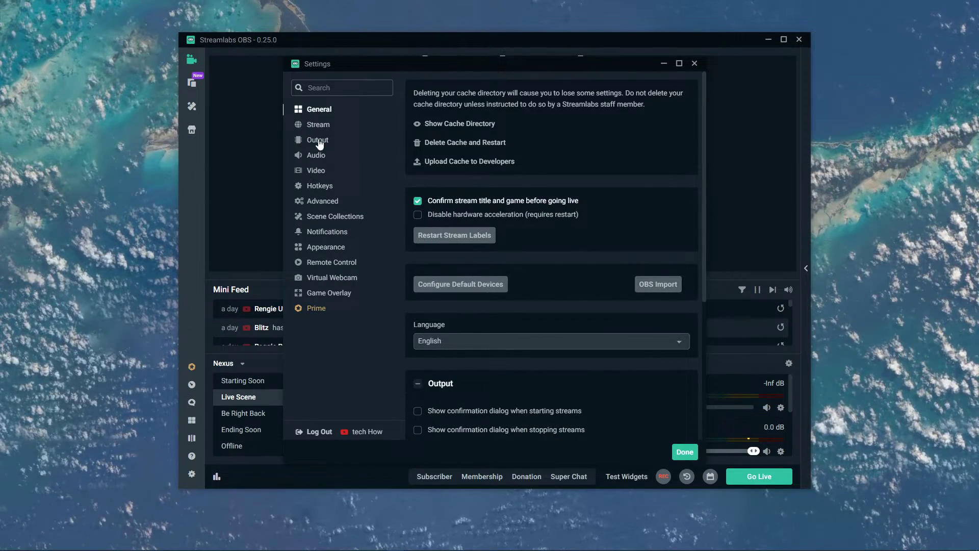
{"action": "left_click", "coordinate": [319, 145]}
{"action": "left_click", "coordinate": [769, 39]}
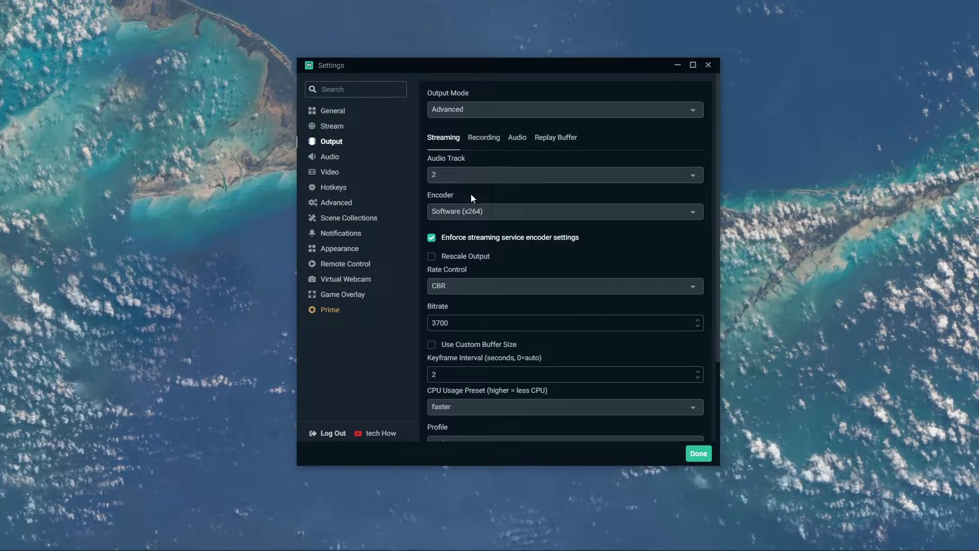
- Try Hardware (NVENC) (new) as the streaming encoder and switch back to Software (x264)
{"action": "left_click", "coordinate": [445, 216]}
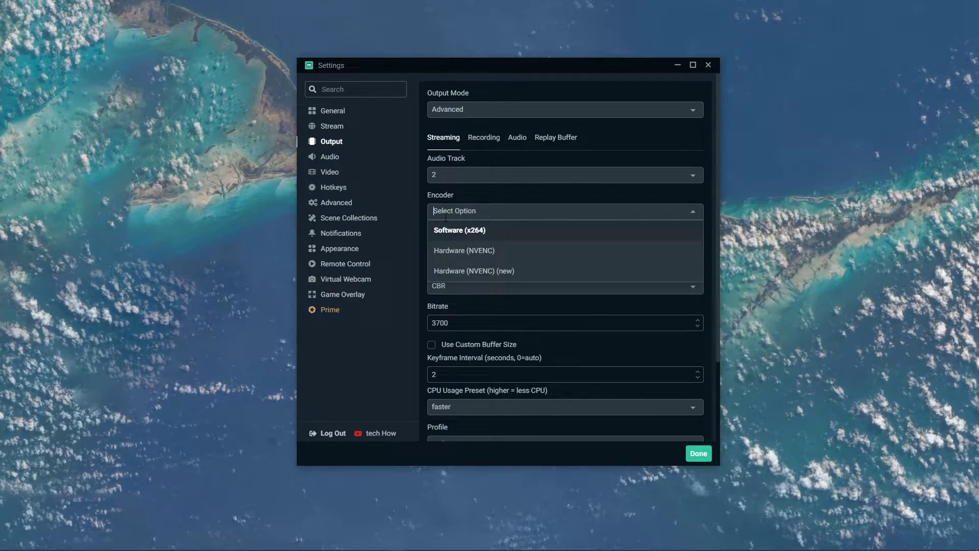
{"action": "left_click", "coordinate": [452, 271]}
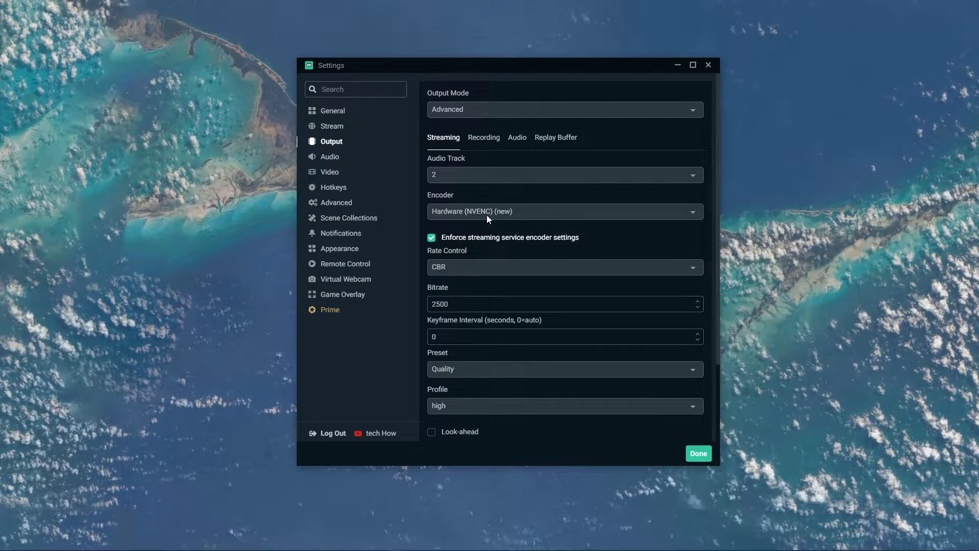
{"action": "left_click", "coordinate": [693, 211]}
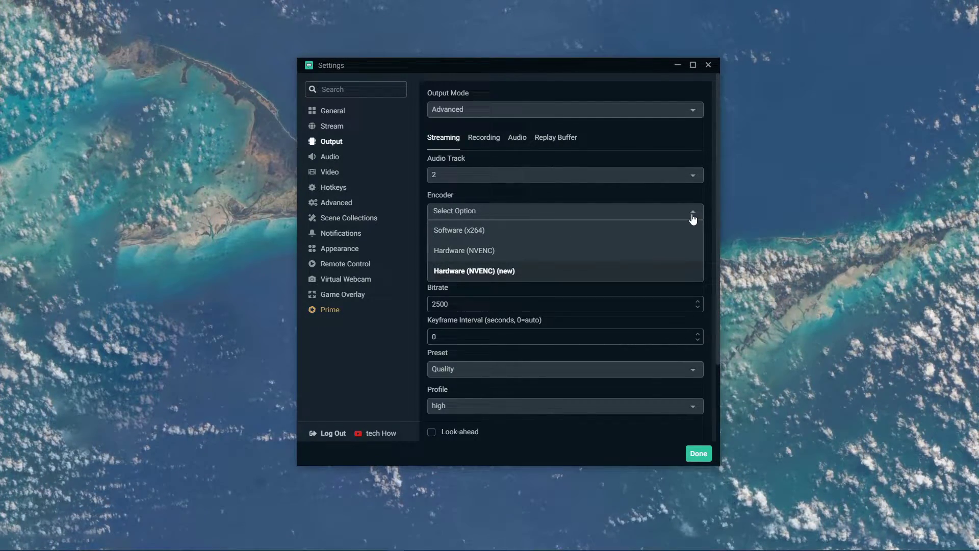
{"action": "left_click", "coordinate": [684, 230]}
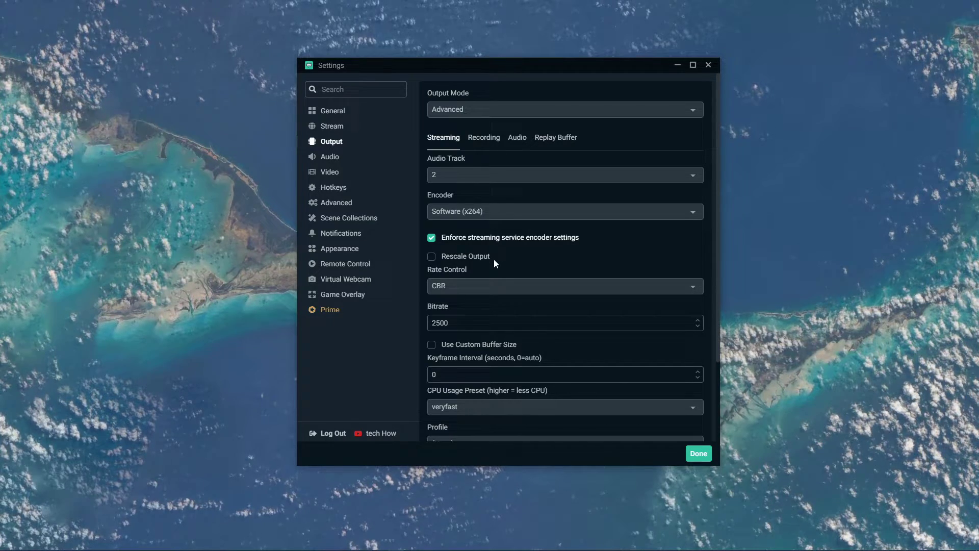
- Set the streaming bitrate to 3700 and minimise the browser window with the Speedtest page
{"action": "scroll", "coordinate": [627, 283], "scroll_direction": "down", "scroll_amount": 3}
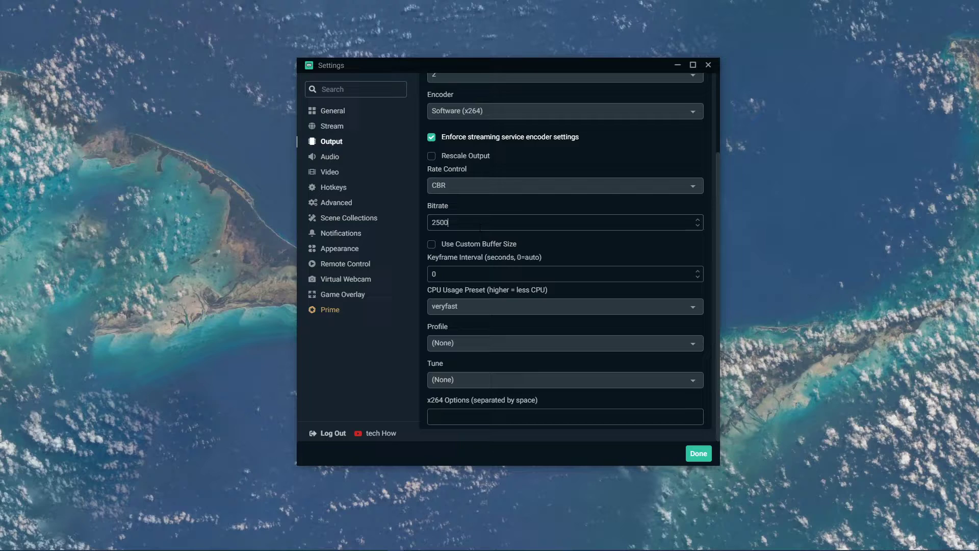
{"action": "left_click_drag", "start_coordinate": [480, 228], "coordinate": [365, 227]}
{"action": "type", "text": "37"}
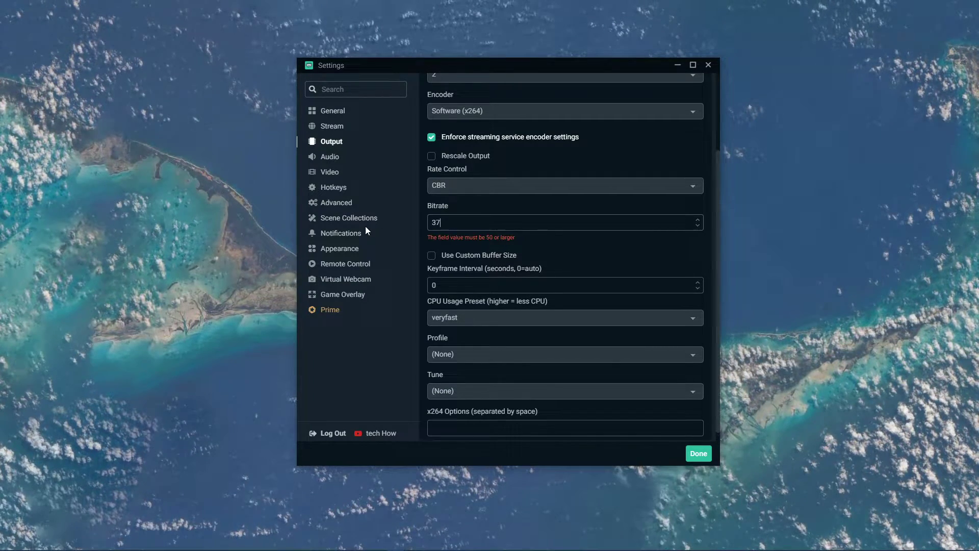
{"action": "type", "text": "00"}
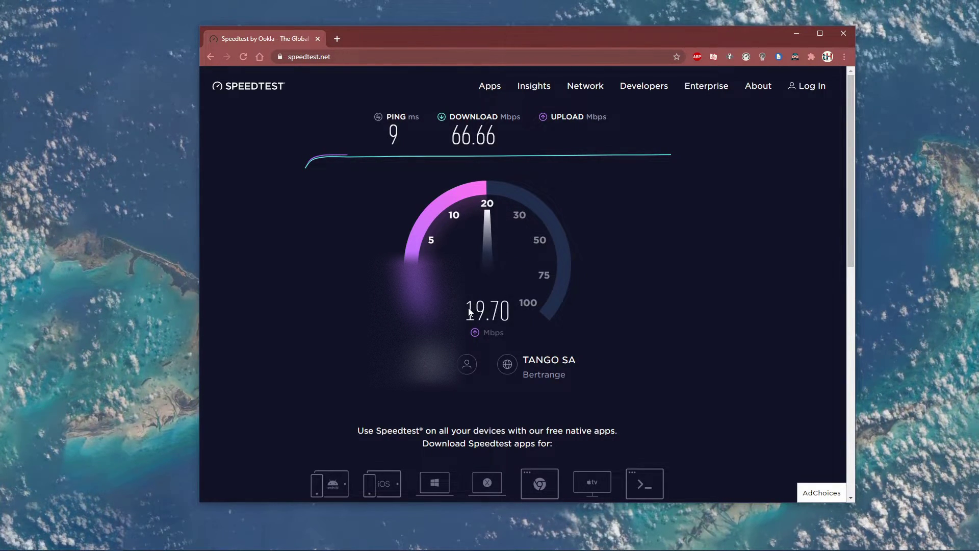
{"action": "left_click", "coordinate": [796, 33]}
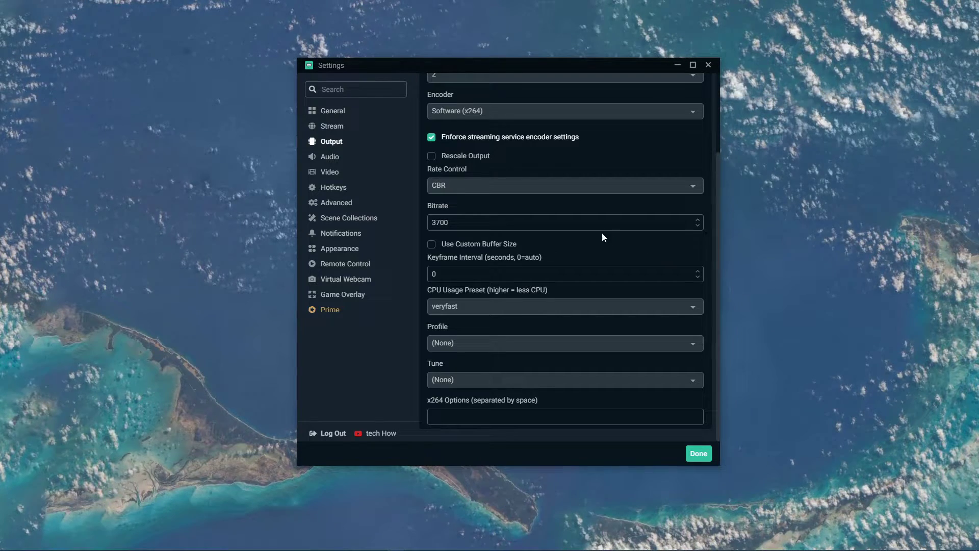
- Try a streaming bitrate of 5000
{"action": "key", "text": "ctrl+a"}
{"action": "type", "text": "5"}
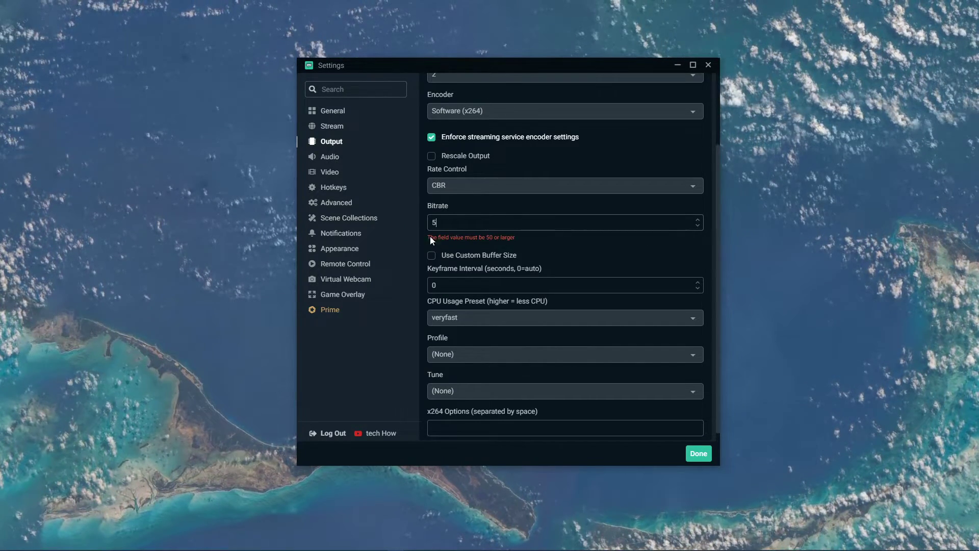
{"action": "type", "text": "000"}
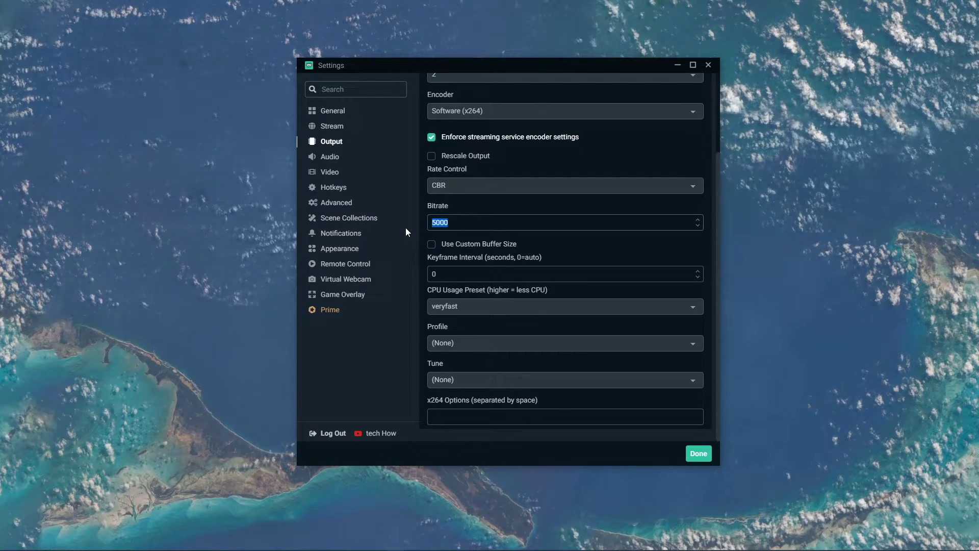
- Set the bitrate to 3700, keyframe interval to 2 seconds, profile to main and CPU usage preset to faster for the streaming encoder
{"action": "type", "text": "3700"}
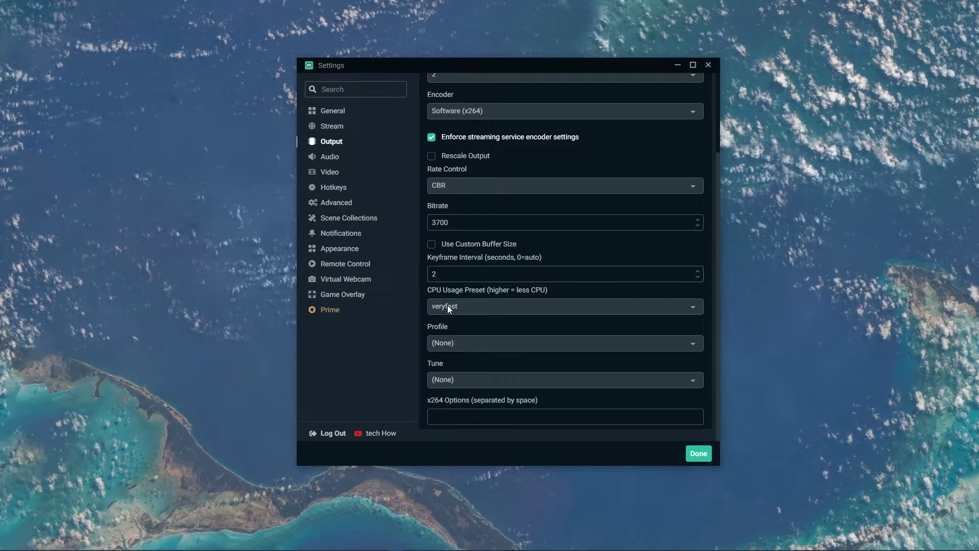
{"action": "left_click", "coordinate": [451, 344]}
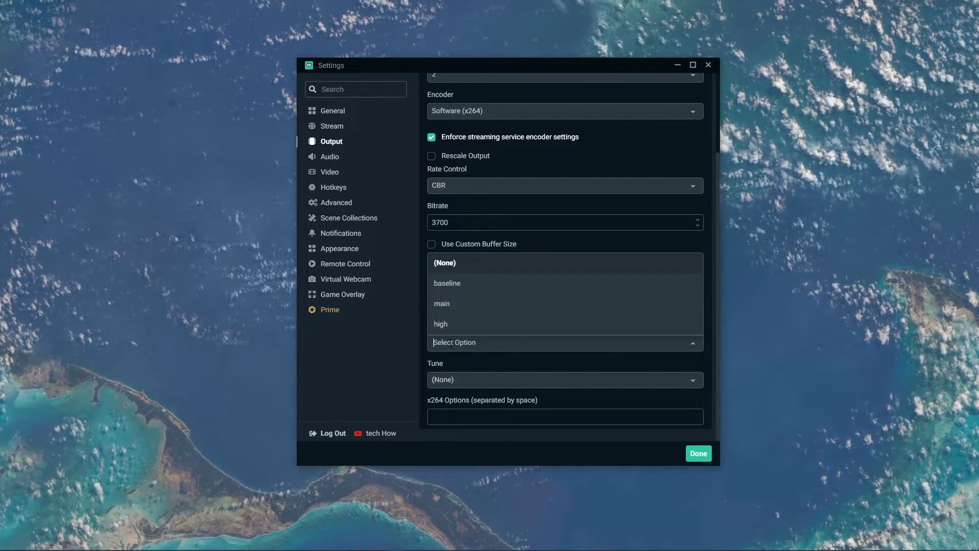
{"action": "left_click", "coordinate": [442, 304]}
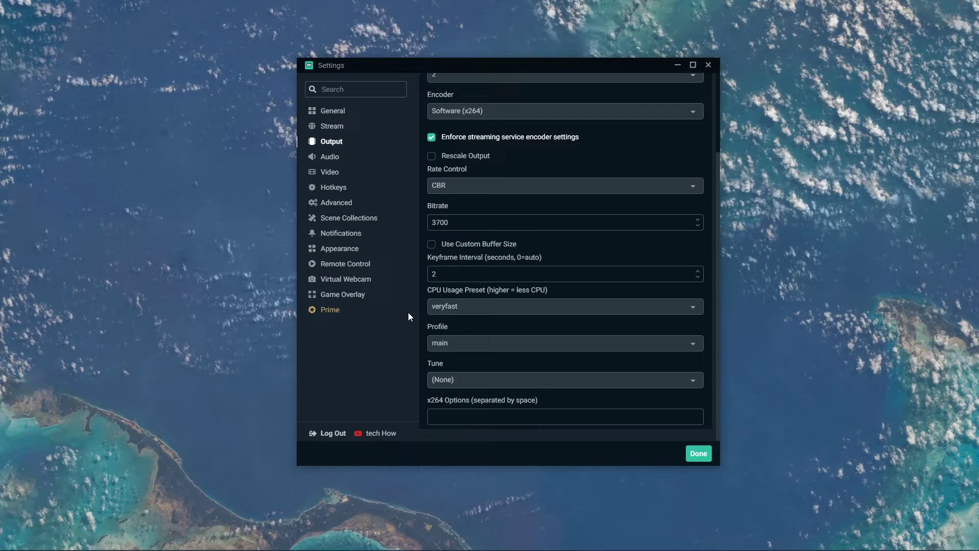
{"action": "left_click", "coordinate": [497, 305]}
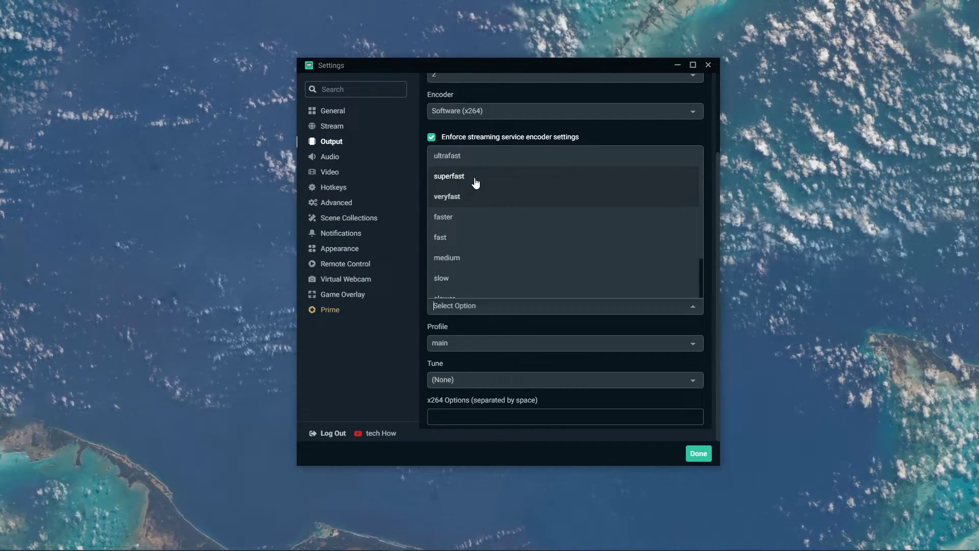
{"action": "left_click", "coordinate": [474, 219]}
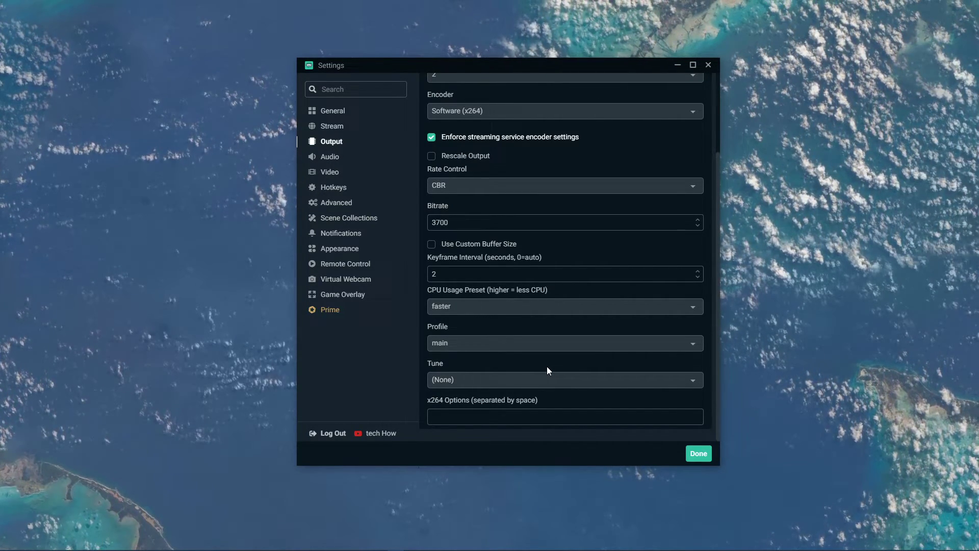
- In the Video settings, keep the output resolution at 1280x720 and choose the Bicubic (Sharpened scaling, 16 samples) downscale filter
{"action": "left_click", "coordinate": [340, 173]}
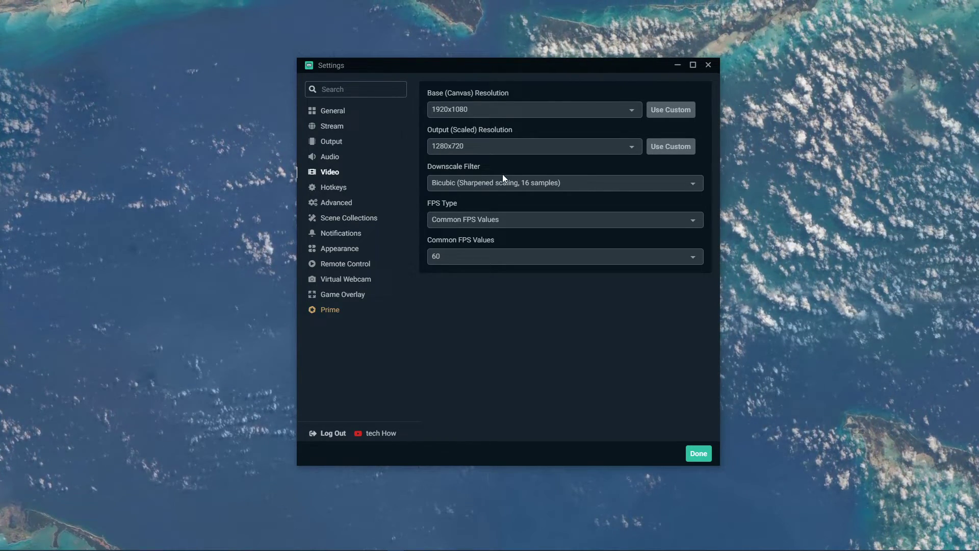
{"action": "left_click", "coordinate": [632, 148]}
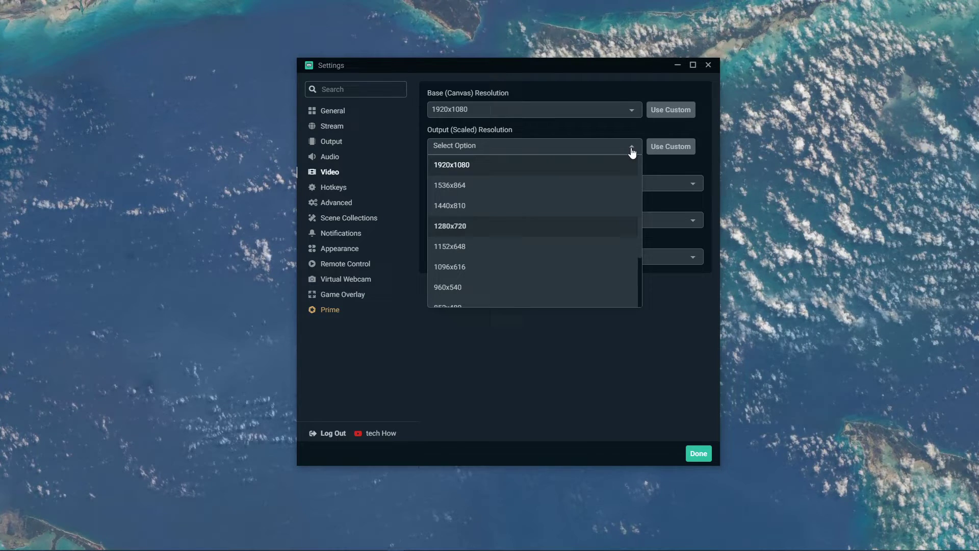
{"action": "left_click", "coordinate": [632, 148]}
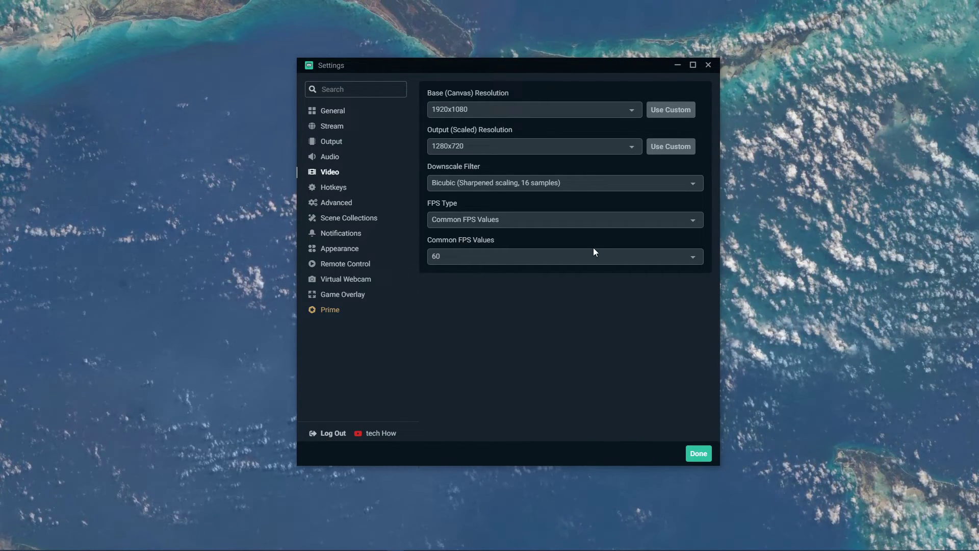
{"action": "left_click", "coordinate": [459, 190]}
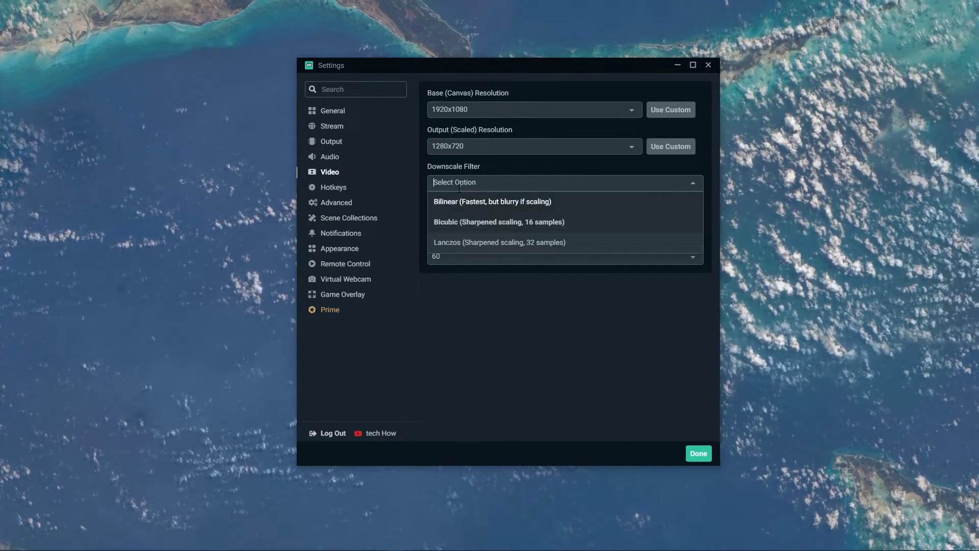
{"action": "left_click", "coordinate": [463, 227]}
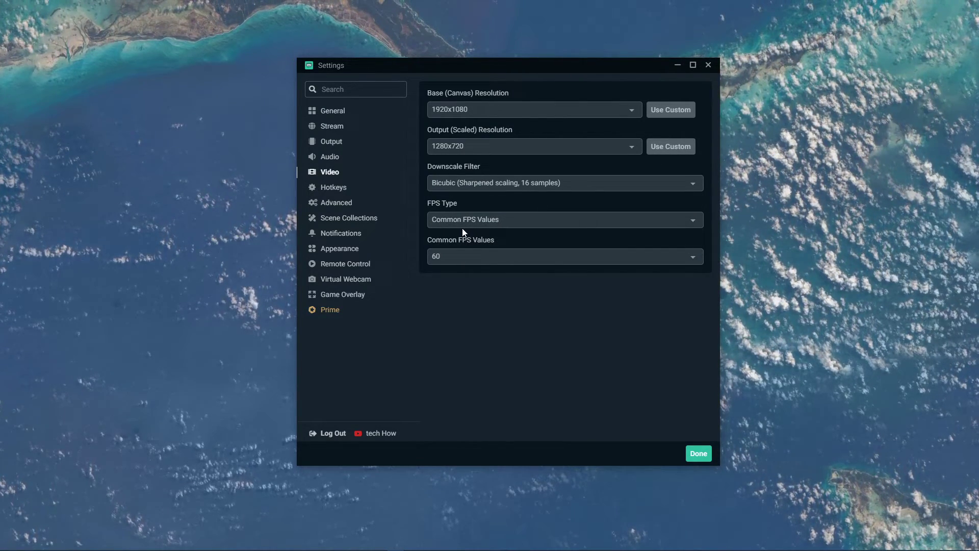
- Set the FPS type to Common FPS Values and choose a frame rate of 60
{"action": "left_click", "coordinate": [470, 222]}
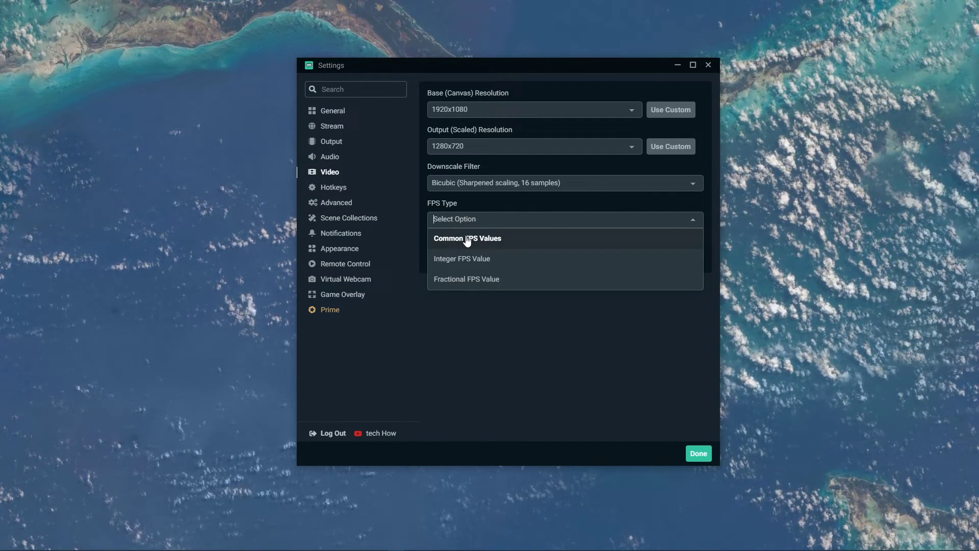
{"action": "left_click", "coordinate": [467, 240]}
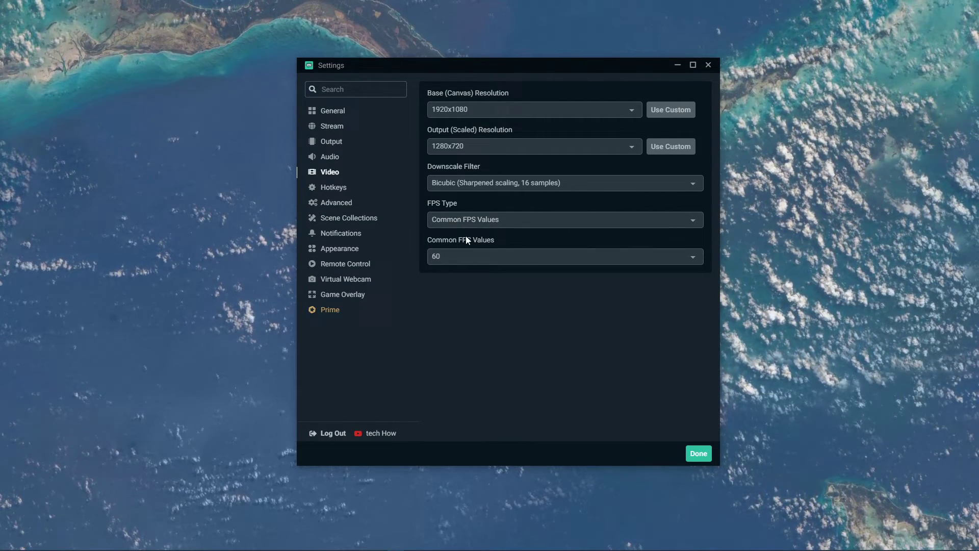
{"action": "left_click", "coordinate": [460, 255]}
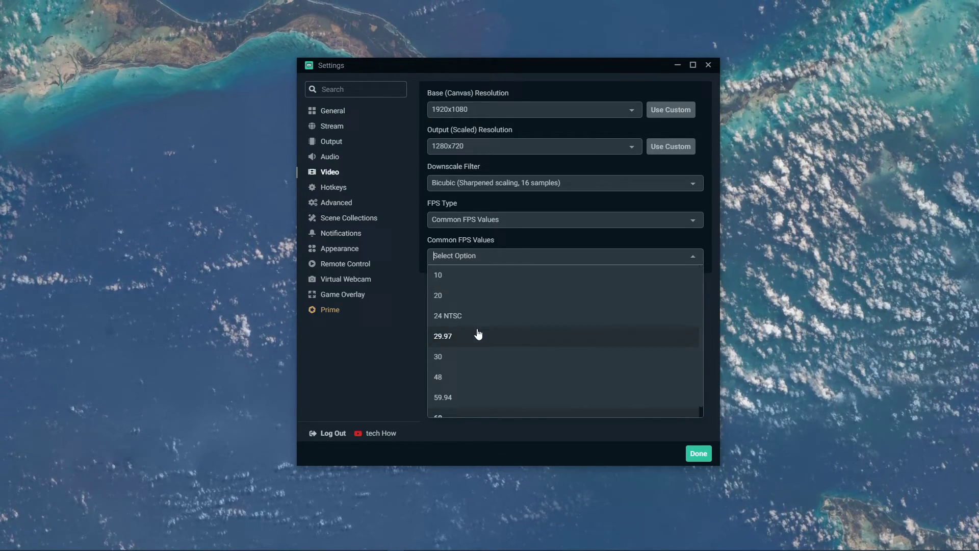
{"action": "scroll", "coordinate": [466, 393], "scroll_direction": "down", "scroll_amount": 1}
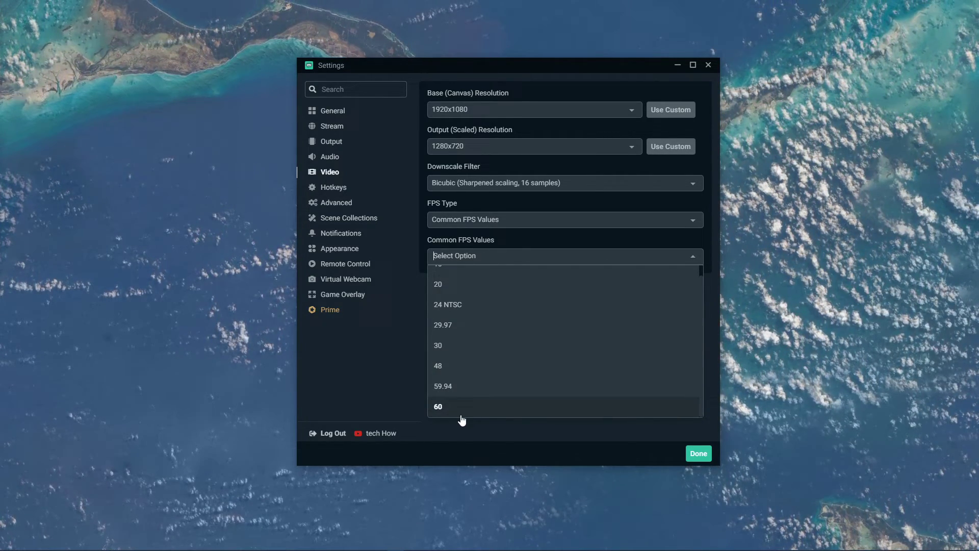
{"action": "left_click", "coordinate": [462, 414]}
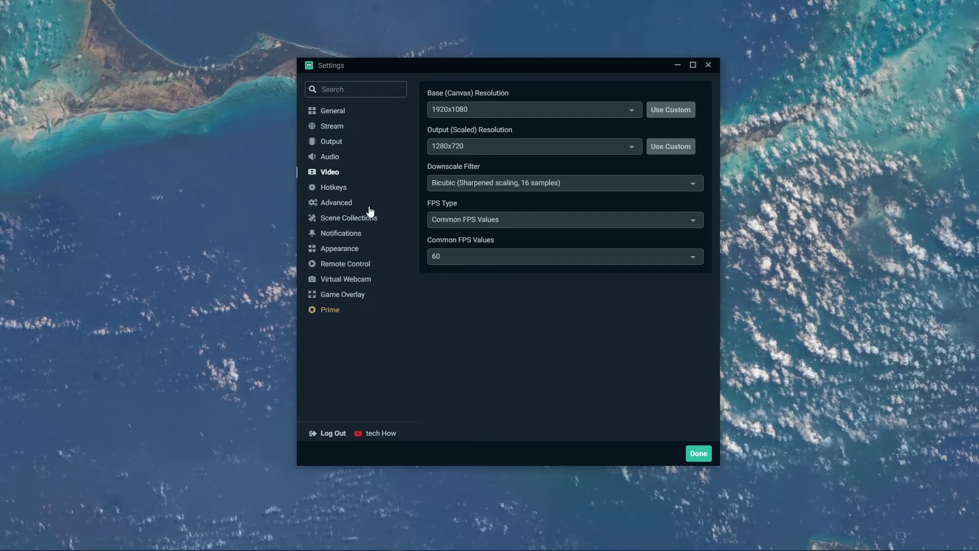
- In the Advanced settings, set the process priority to Above Normal, review the stream delay, reconnect and network options, and finish the settings
{"action": "left_click", "coordinate": [348, 206]}
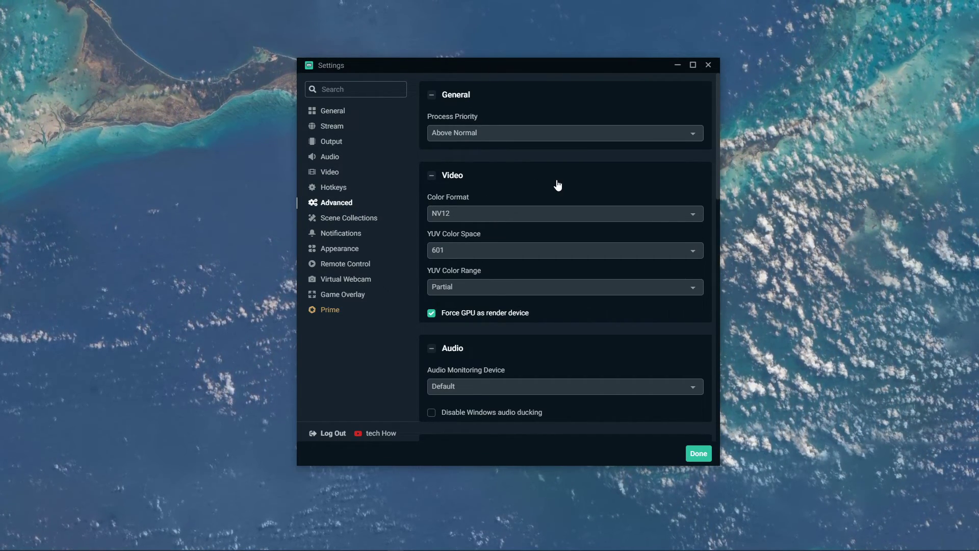
{"action": "left_click", "coordinate": [446, 135]}
{"action": "left_click", "coordinate": [446, 169]}
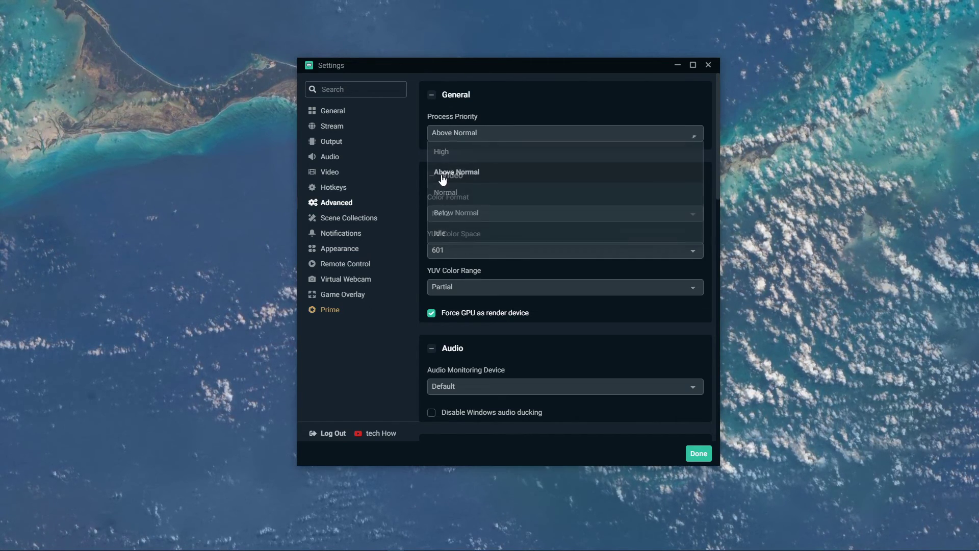
{"action": "scroll", "coordinate": [477, 268], "scroll_direction": "down", "scroll_amount": 8}
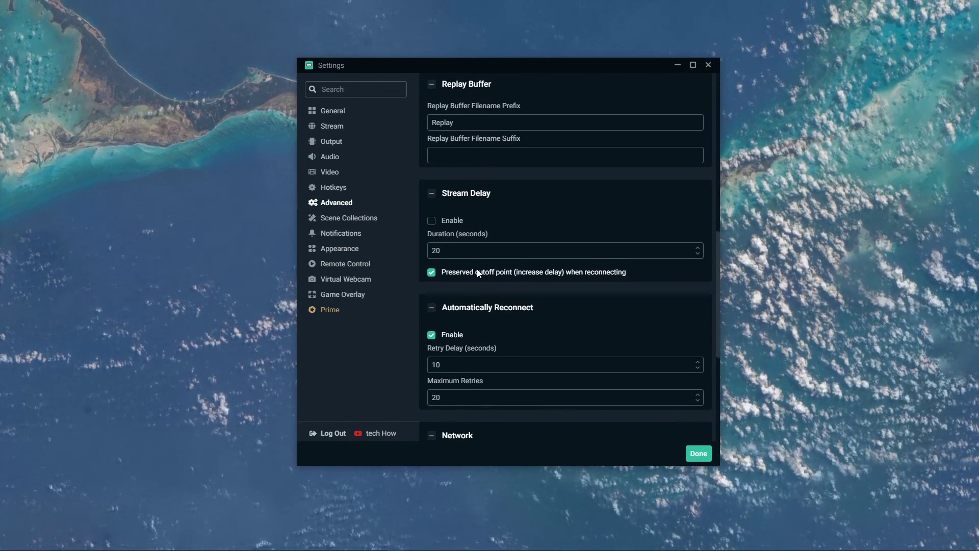
{"action": "scroll", "coordinate": [477, 268], "scroll_direction": "down", "scroll_amount": 5}
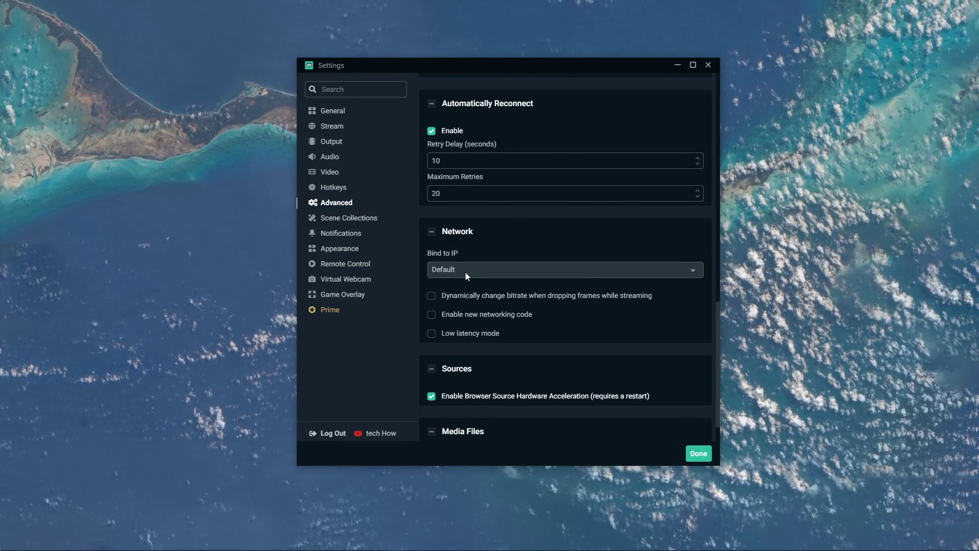
{"action": "left_click", "coordinate": [698, 454]}
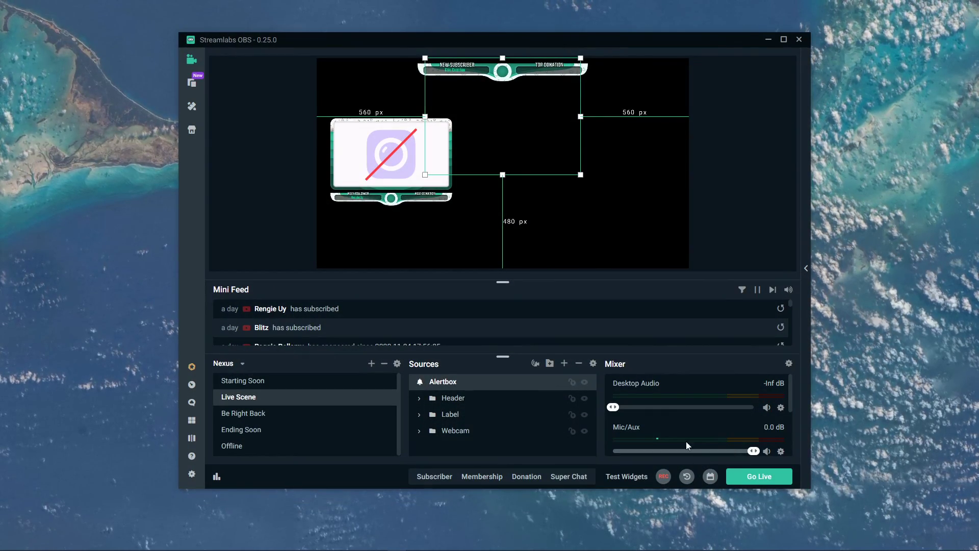